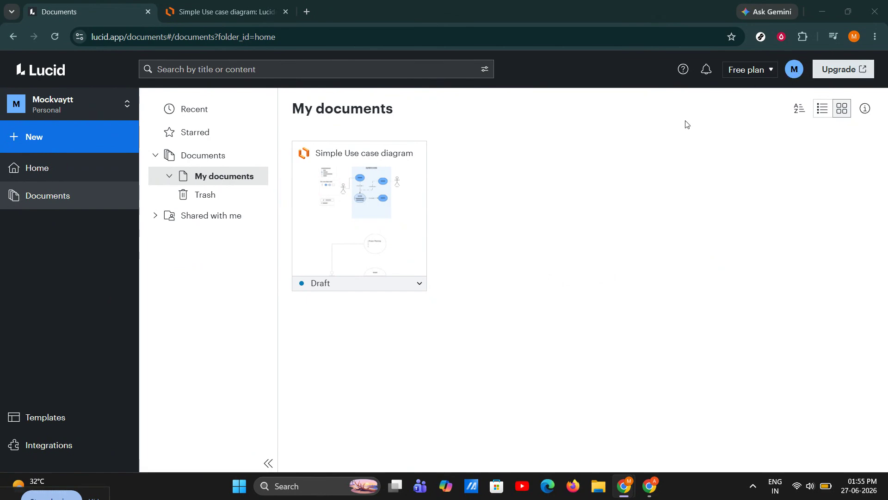
# Step: Start a new Lucidchart document from a template
pyautogui.click(99, 147)
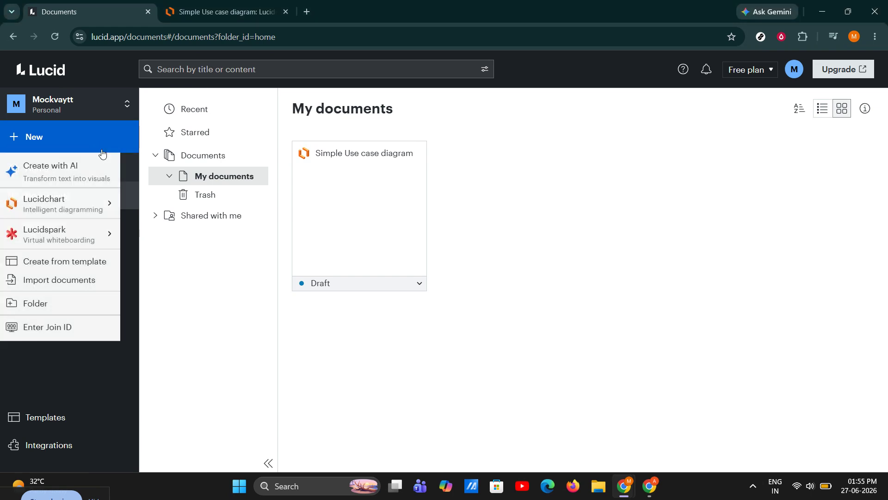
pyautogui.moveTo(86, 236)
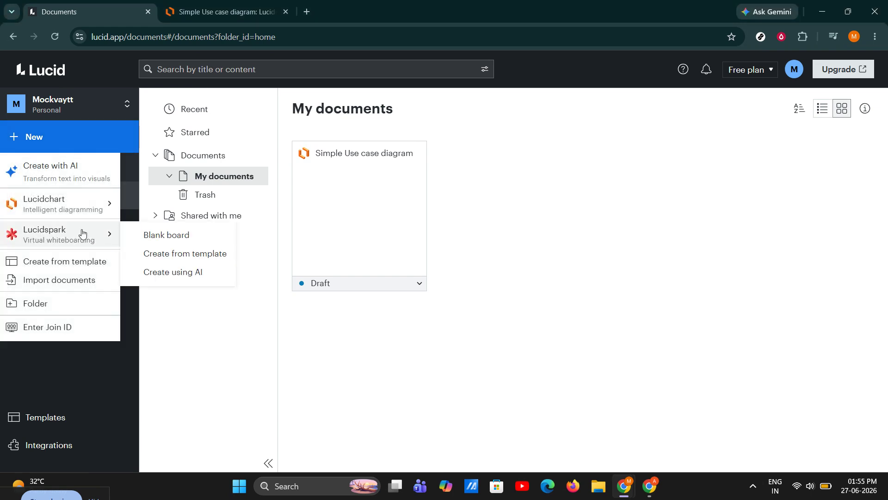
pyautogui.moveTo(83, 213)
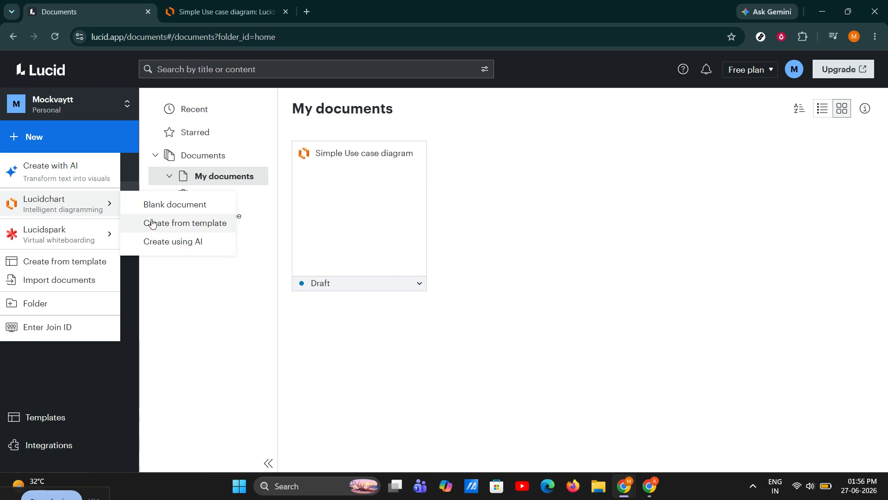
pyautogui.click(173, 224)
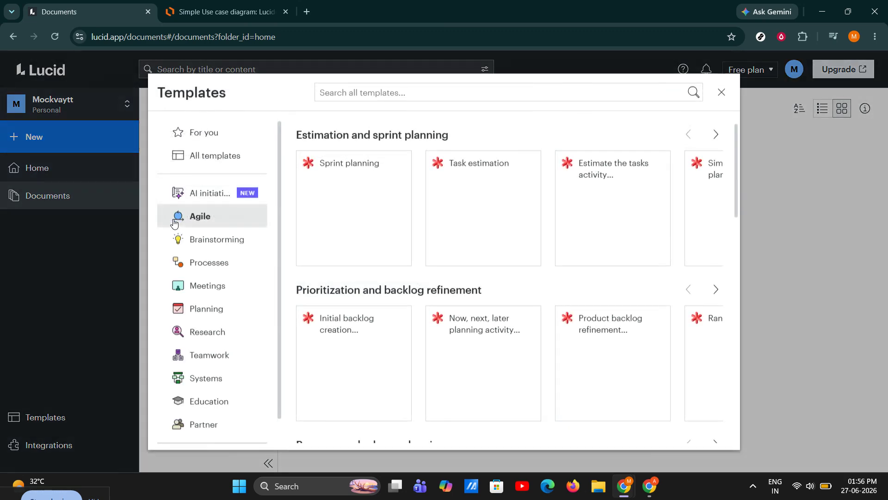
# Step: Search the templates for "org chart", create the document from the Org chart template, and dismiss the Lucid AI assistant
pyautogui.click(385, 91)
pyautogui.write('org')
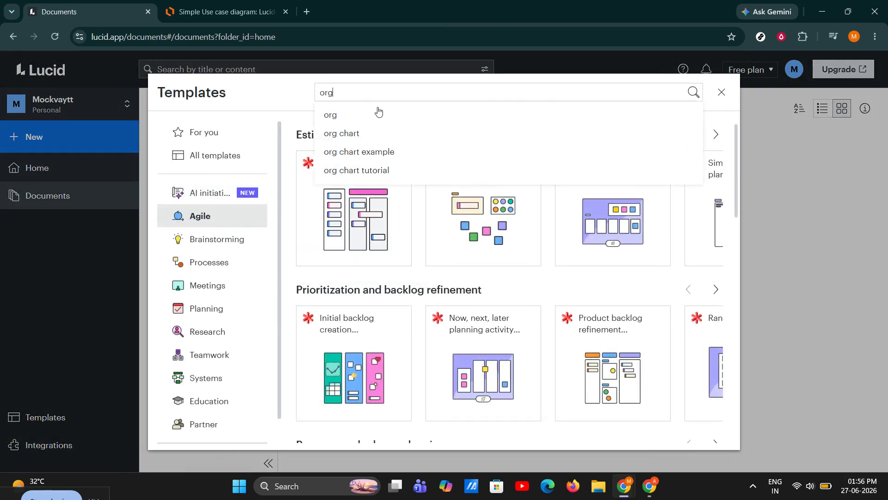
pyautogui.click(369, 134)
pyautogui.moveTo(287, 237)
pyautogui.click(184, 257)
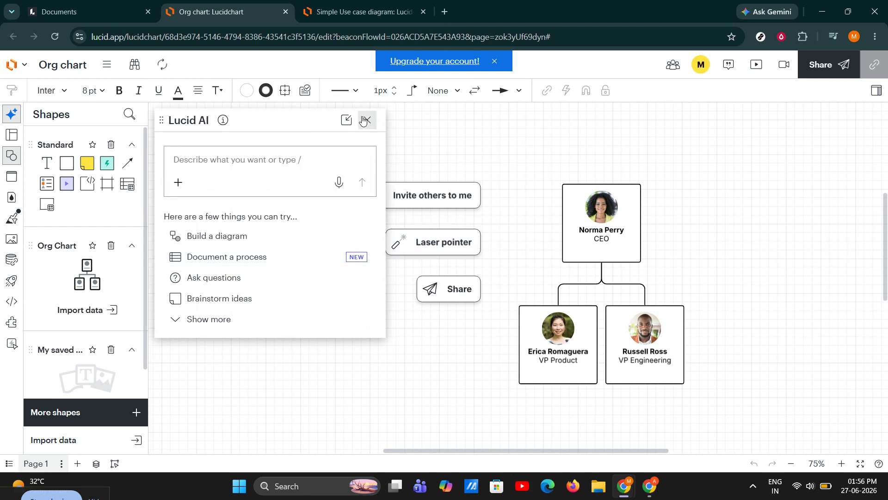
pyautogui.click(367, 120)
pyautogui.click(616, 208)
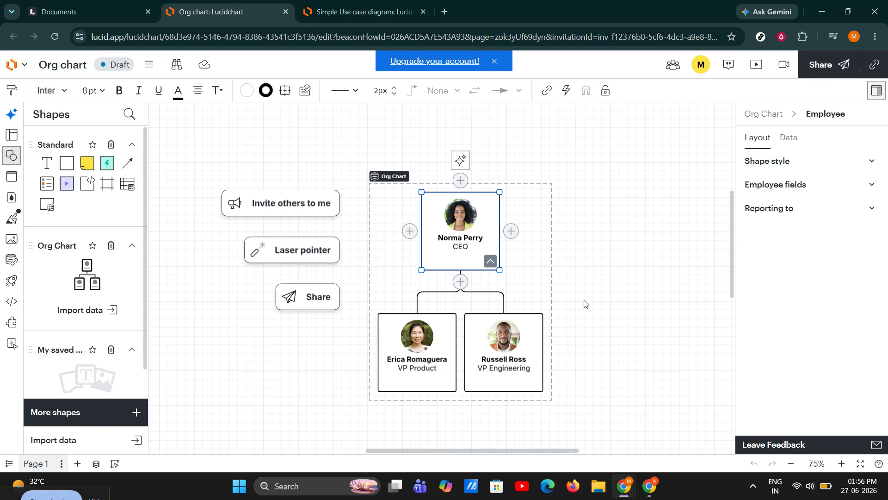
pyautogui.moveTo(585, 303); pyautogui.dragTo(571, 251)
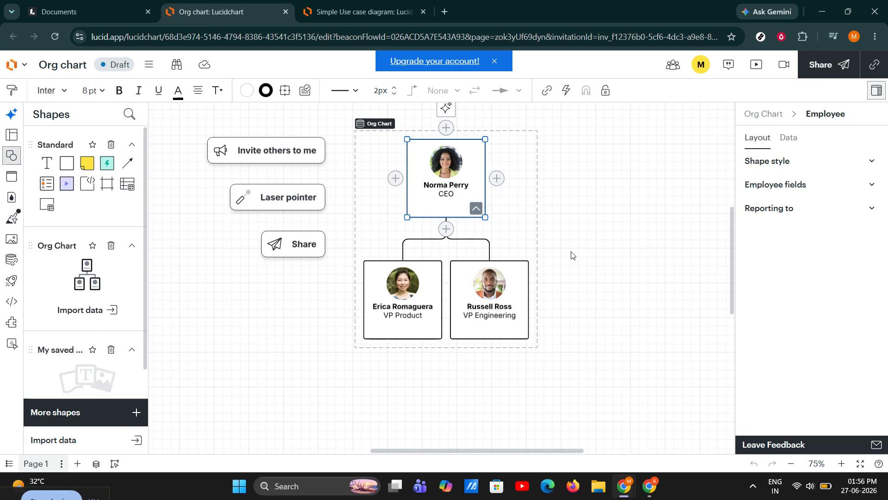
pyautogui.click(608, 200)
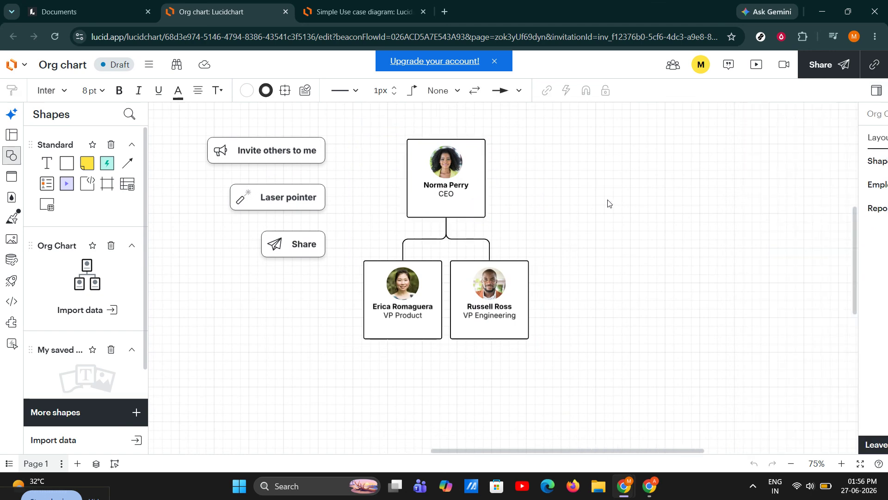
# Step: Try the horizontal shape style with the overlapping round photo on the CEO card, and switch back to the vertical photo style
pyautogui.click(472, 192)
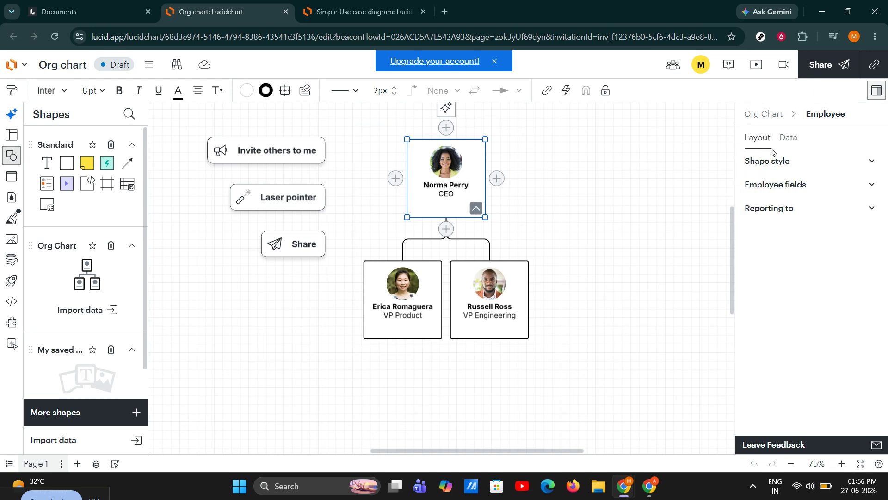
pyautogui.click(793, 168)
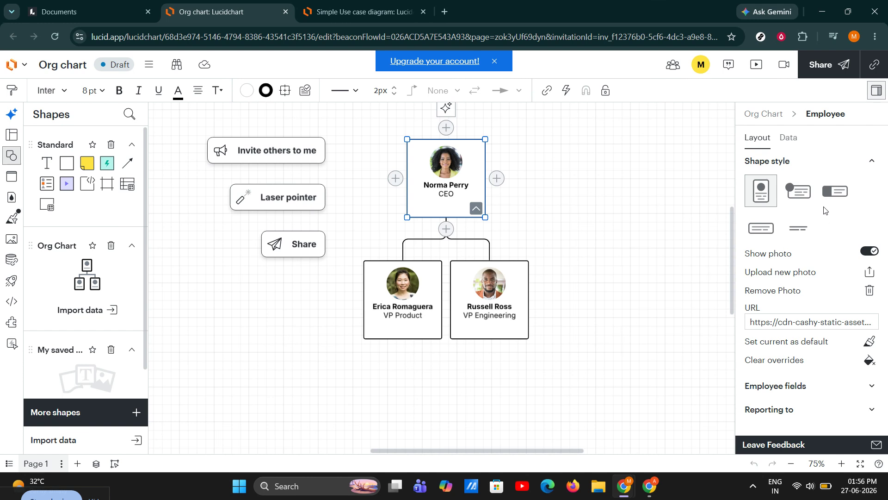
pyautogui.click(791, 160)
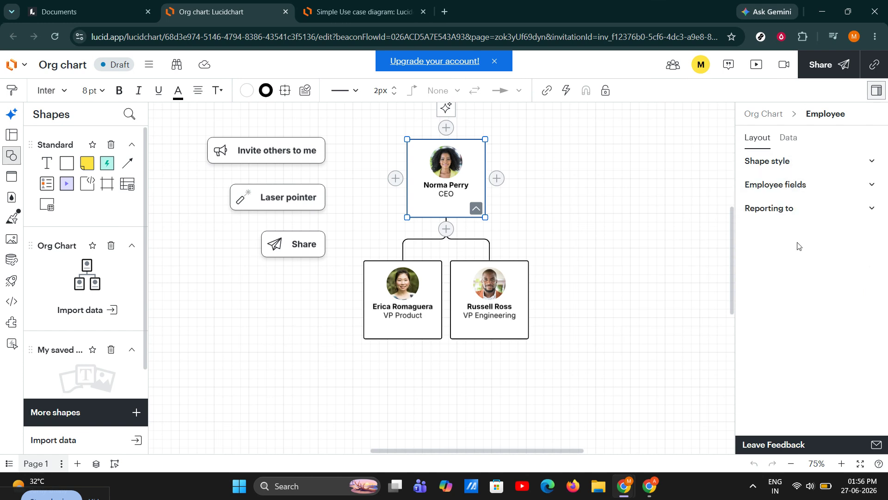
pyautogui.click(766, 166)
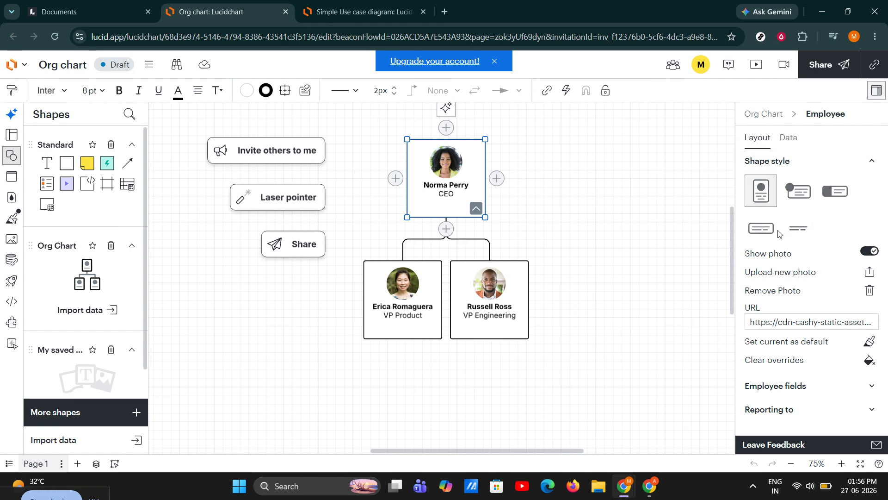
pyautogui.click(798, 190)
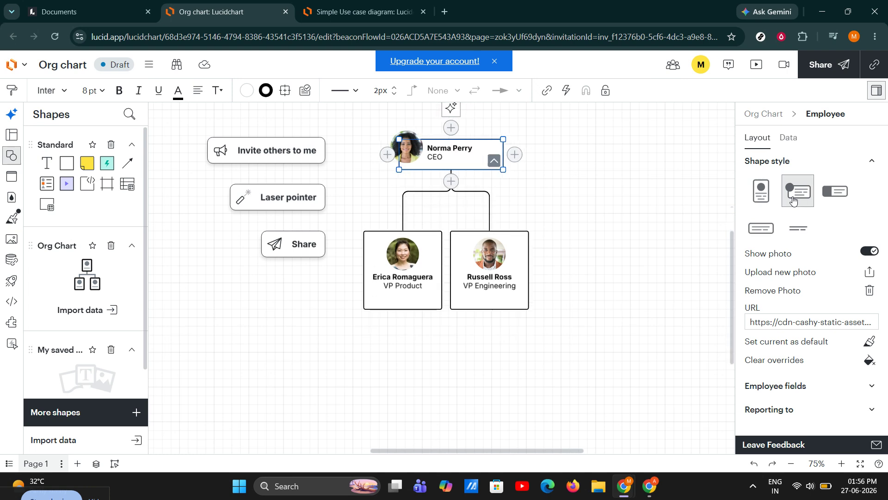
pyautogui.click(762, 197)
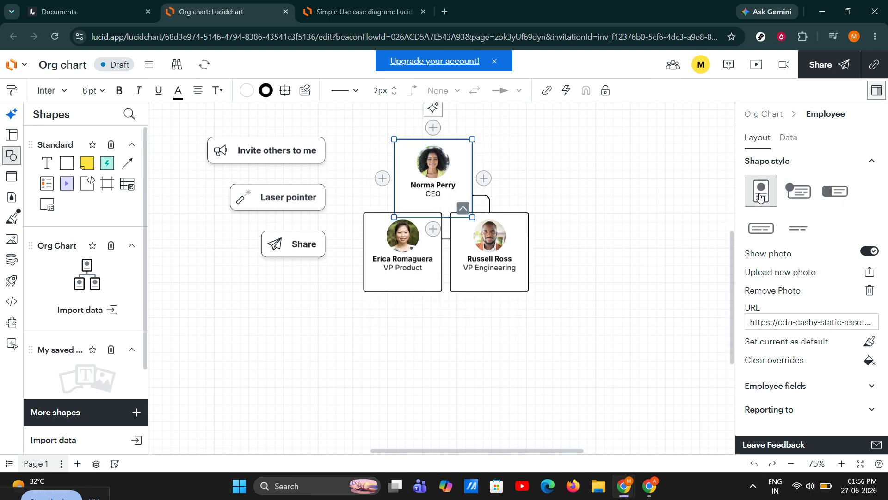
pyautogui.click(776, 162)
# Step: Try showing the Supervisor ID and Email employee fields on the CEO card, and hide both again
pyautogui.click(778, 184)
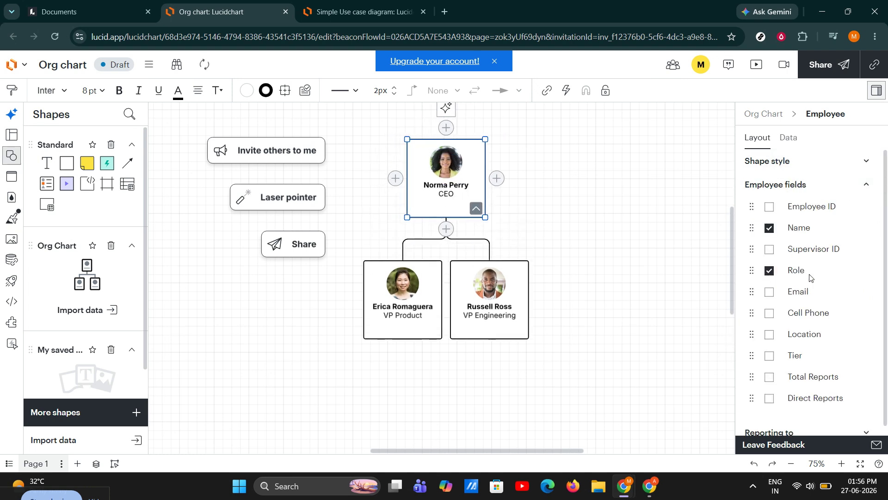
pyautogui.click(770, 250)
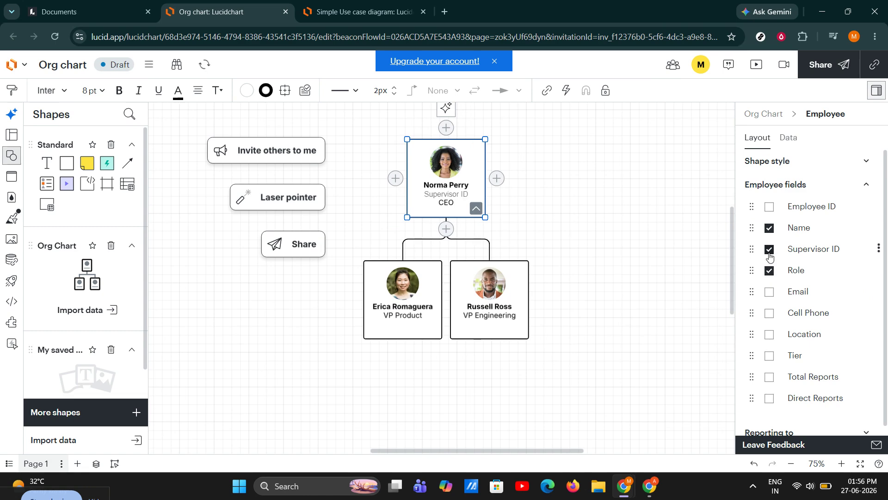
pyautogui.click(770, 254)
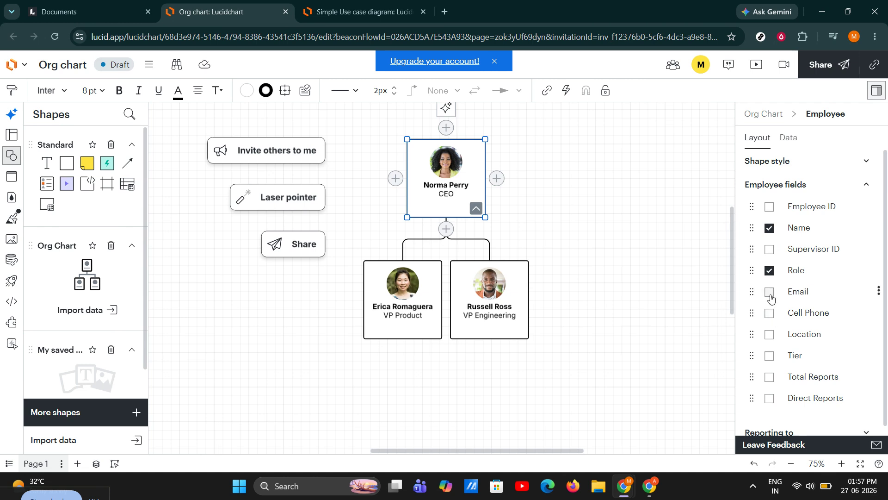
pyautogui.click(770, 293)
pyautogui.click(770, 293)
pyautogui.click(856, 189)
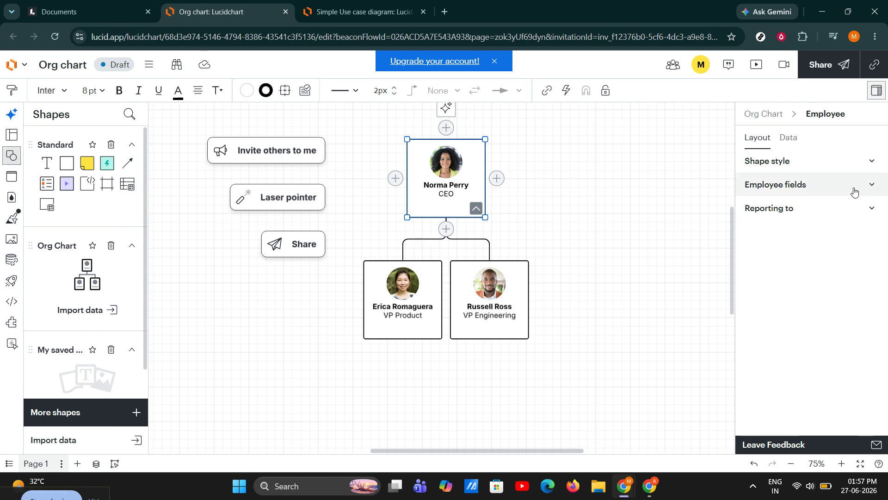
pyautogui.click(854, 189)
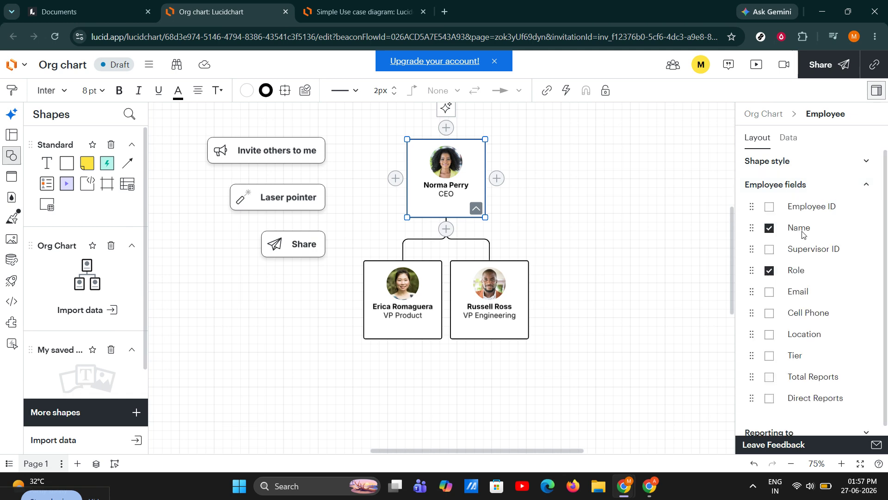
pyautogui.scroll(-1, 804, 241)
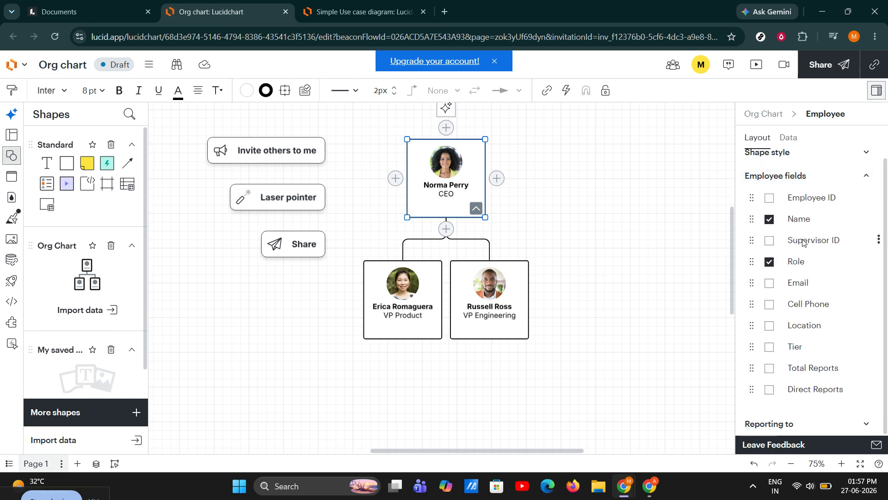
pyautogui.click(825, 178)
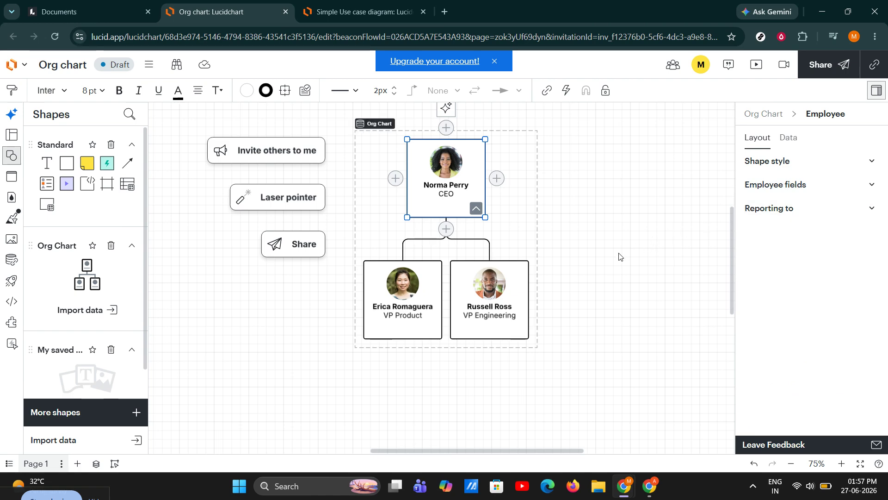
# Step: Add two new employee cards side by side beneath the VP Engineering card
pyautogui.moveTo(602, 275); pyautogui.dragTo(644, 223)
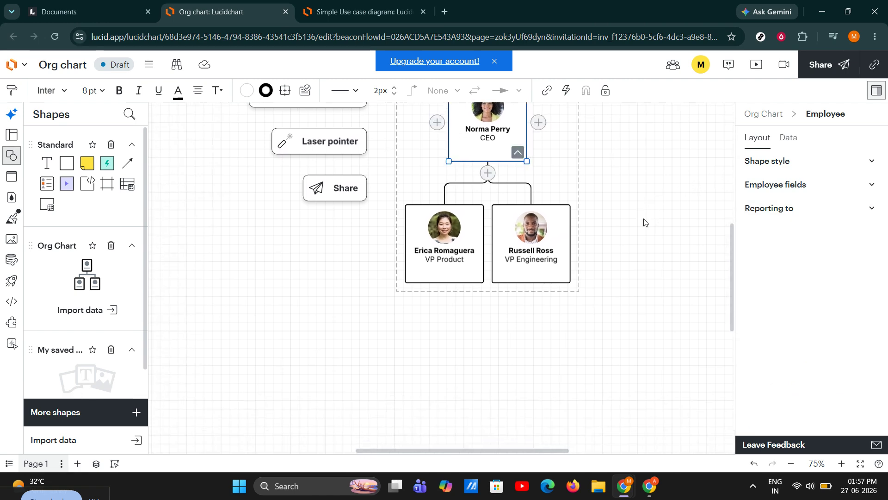
pyautogui.click(543, 222)
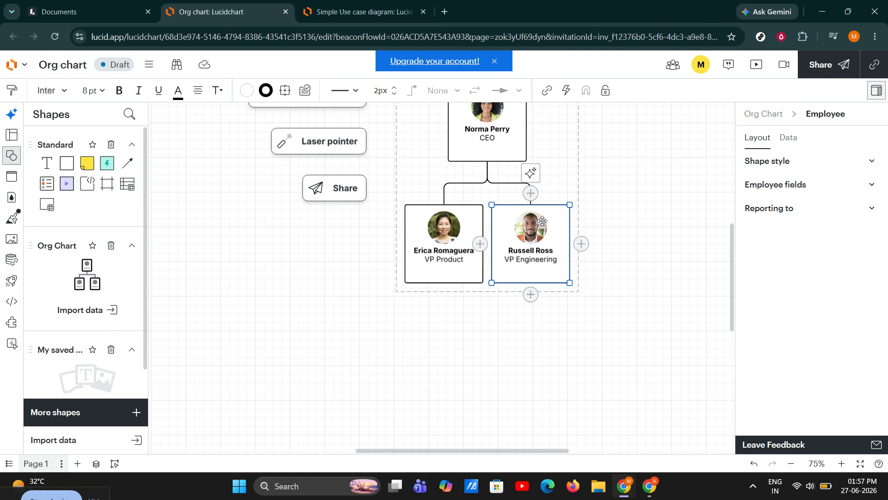
pyautogui.doubleClick(550, 251)
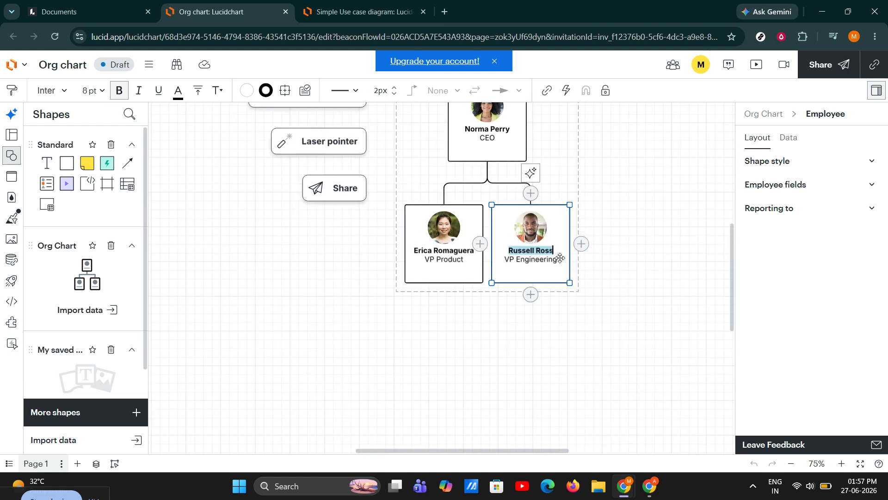
pyautogui.click(622, 229)
pyautogui.click(528, 224)
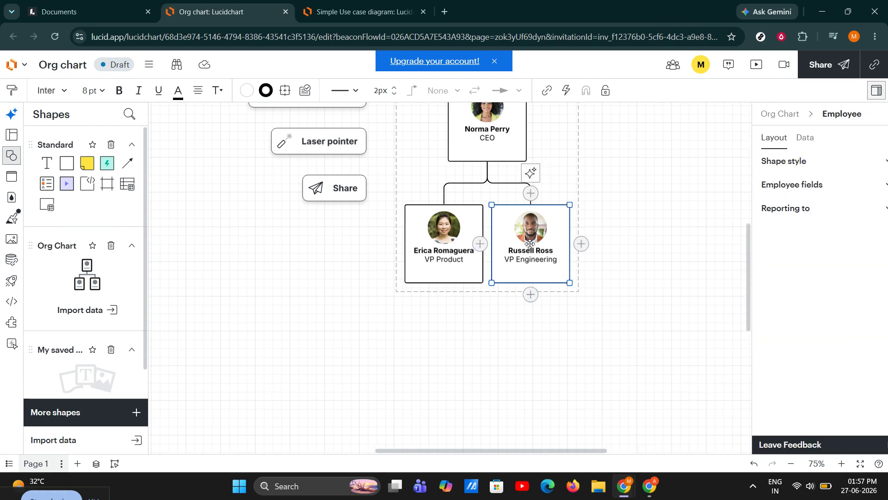
pyautogui.click(530, 293)
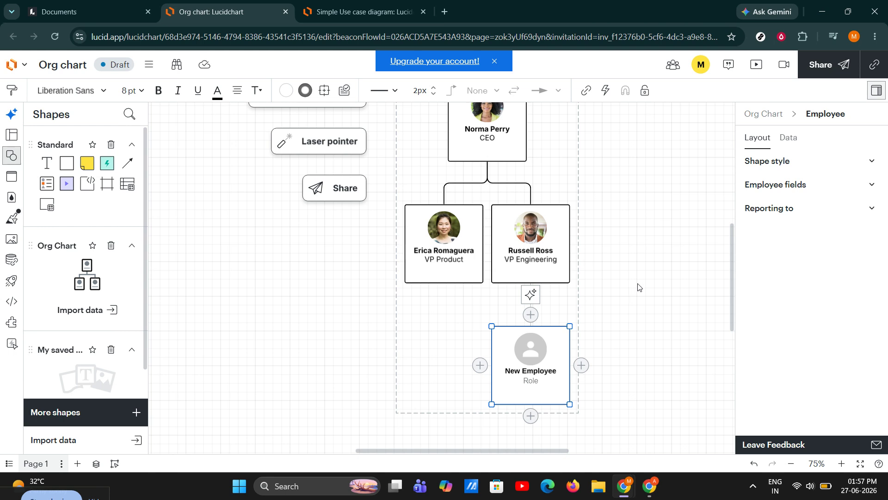
pyautogui.scroll(-2, 617, 237)
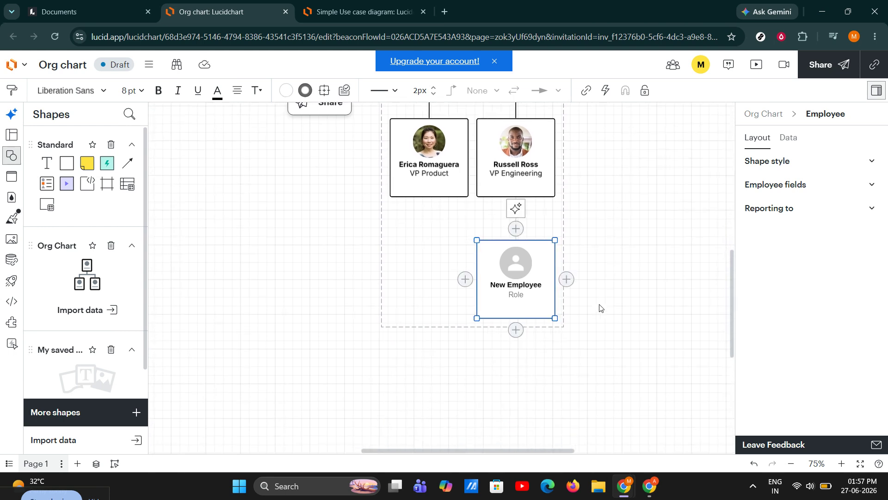
pyautogui.click(567, 279)
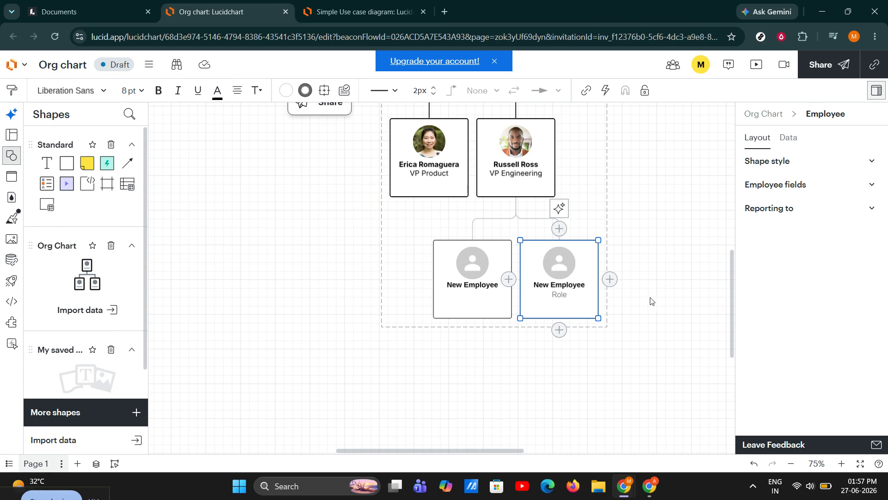
# Step: Fill the CEO card with solid yellow and deselect it
pyautogui.moveTo(505, 380); pyautogui.dragTo(525, 403)
pyautogui.click(792, 464)
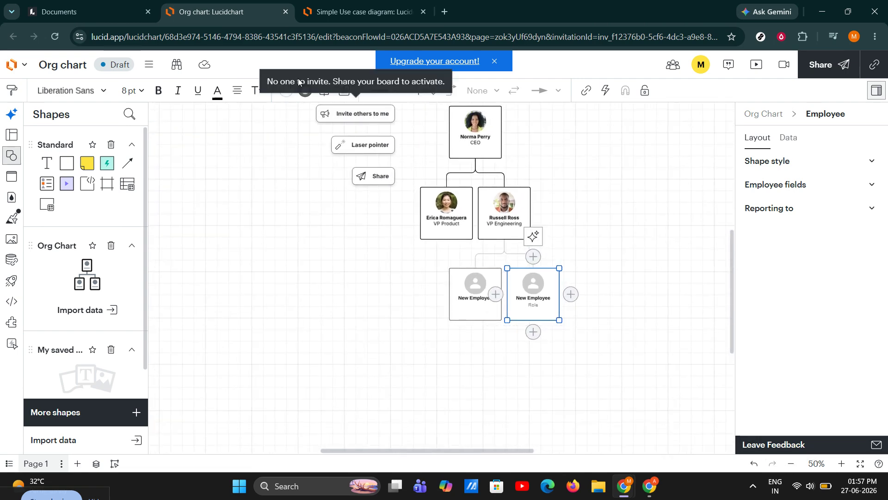
pyautogui.click(486, 143)
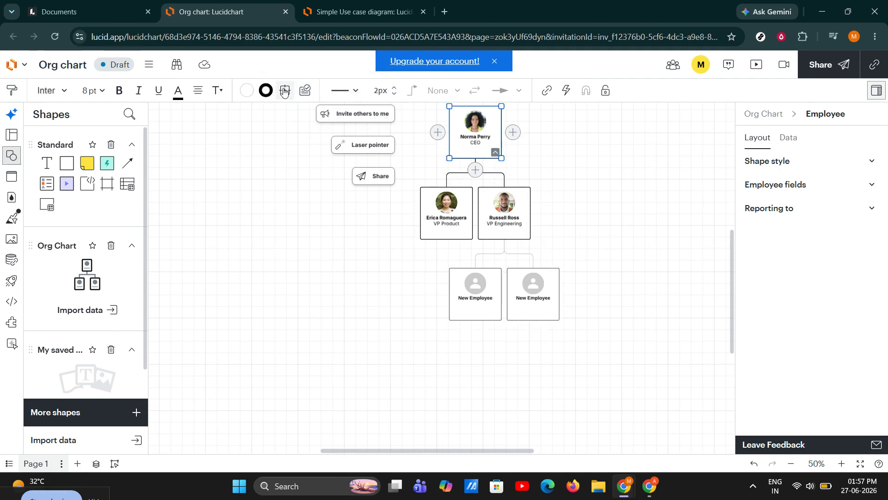
pyautogui.click(247, 91)
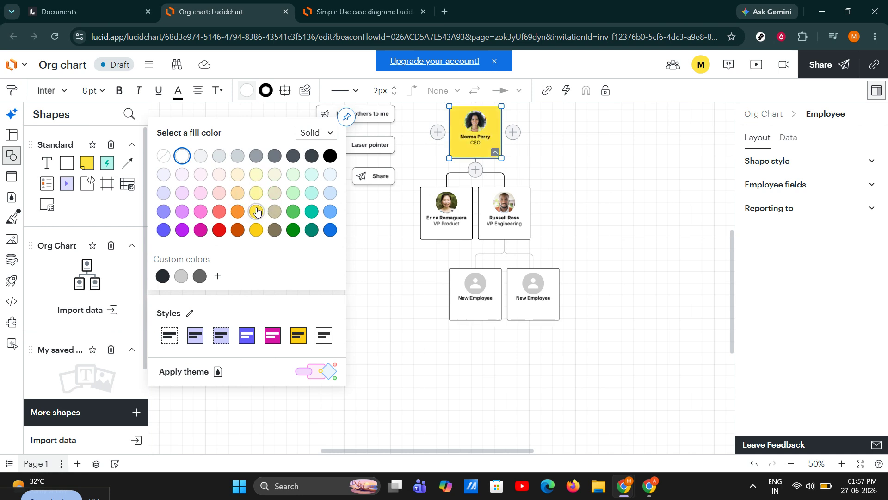
pyautogui.click(256, 230)
pyautogui.click(617, 148)
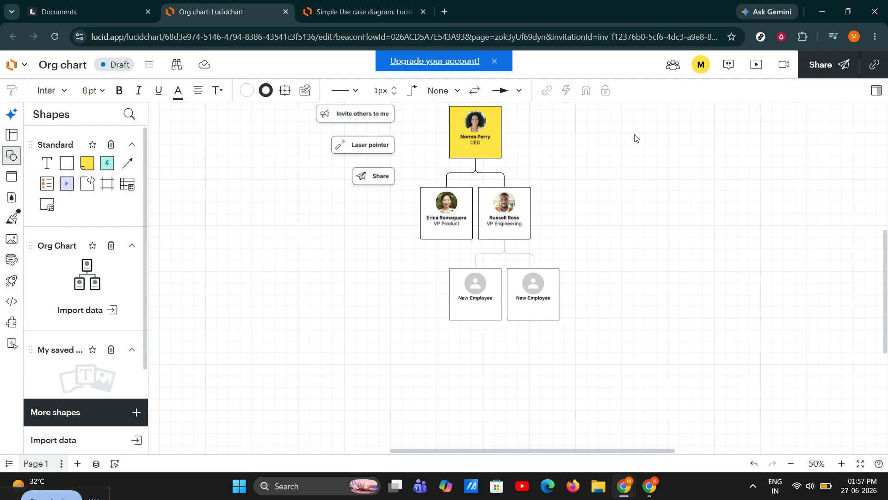
pyautogui.scroll(1, 636, 220)
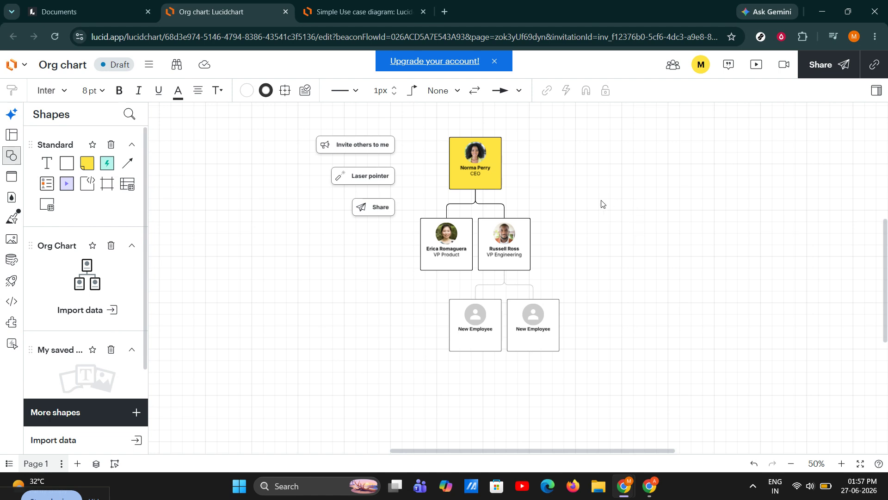
pyautogui.scroll(-1, 92, 259)
pyautogui.moveTo(96, 244)
pyautogui.scroll(1, 94, 245)
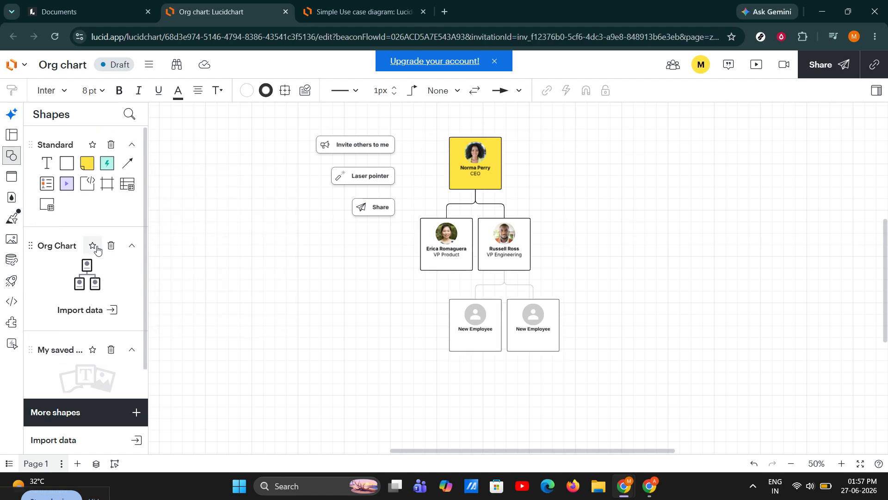
# Step: Select the CEO card in the org chart and dismiss the account upgrade banner
pyautogui.scroll(-1, 115, 257)
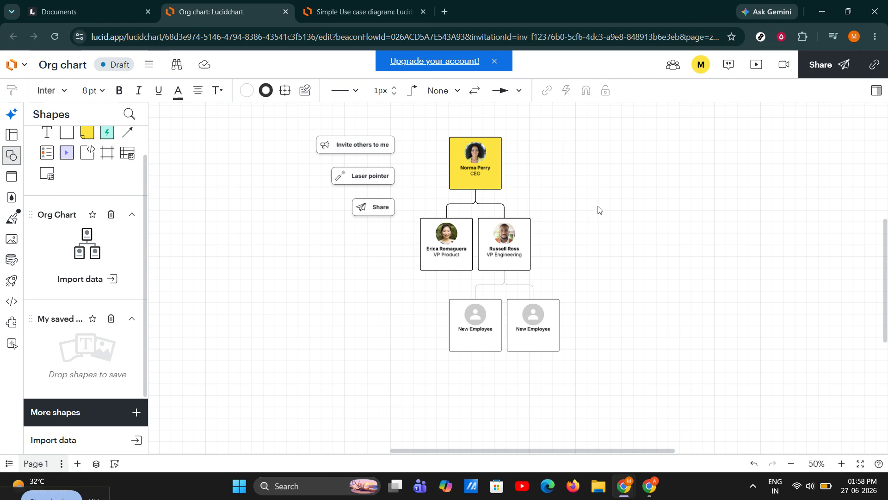
pyautogui.click(493, 169)
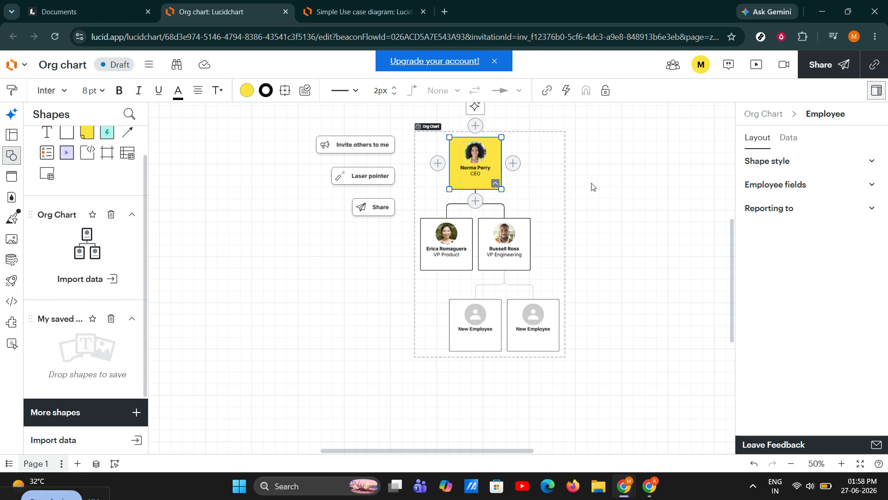
pyautogui.click(495, 62)
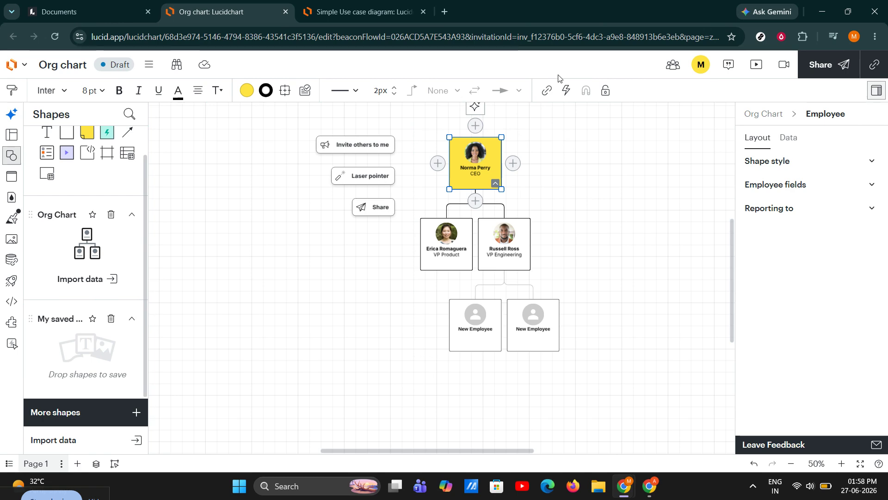
# Step: Look over the org chart's individual access and shareable link options, and close the sharing dialog
pyautogui.click(817, 70)
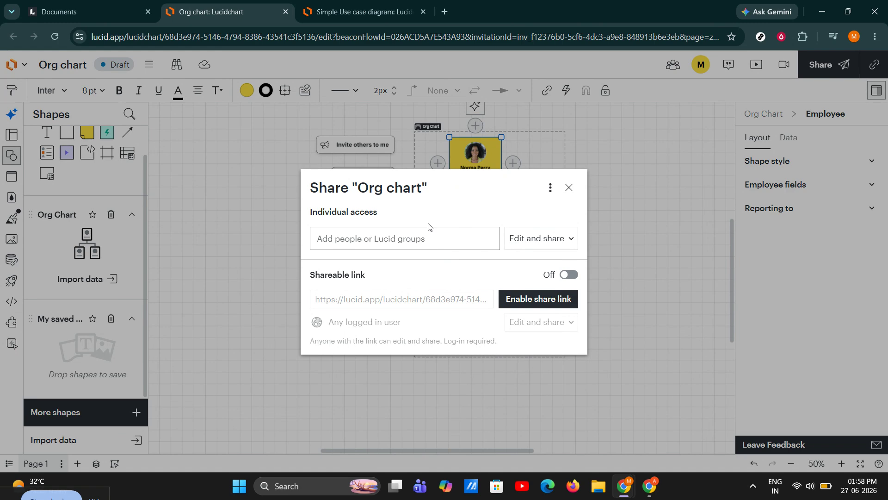
pyautogui.click(569, 188)
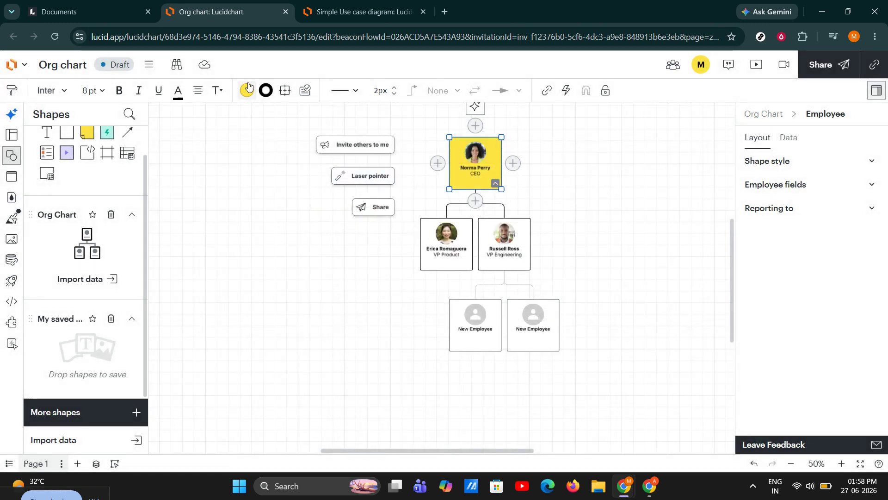
# Step: Look through the export formats available for the org chart without exporting, and deselect the CEO card
pyautogui.click(149, 64)
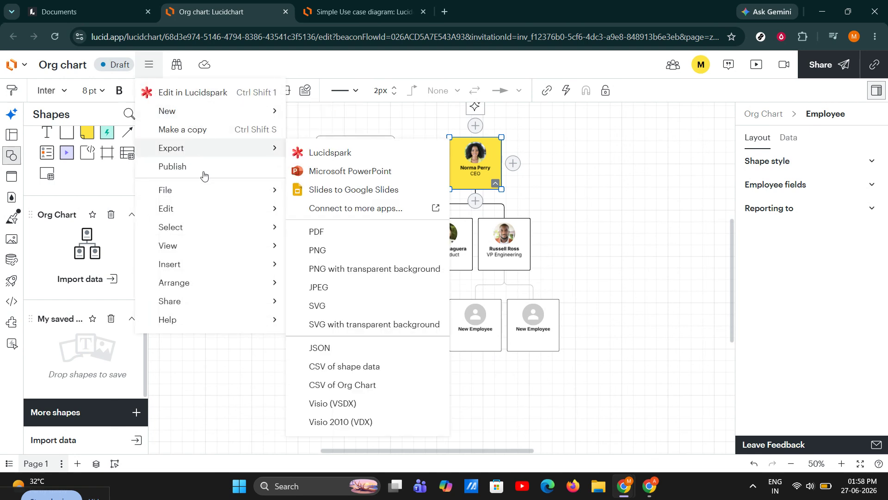
pyautogui.moveTo(213, 194)
pyautogui.moveTo(187, 217)
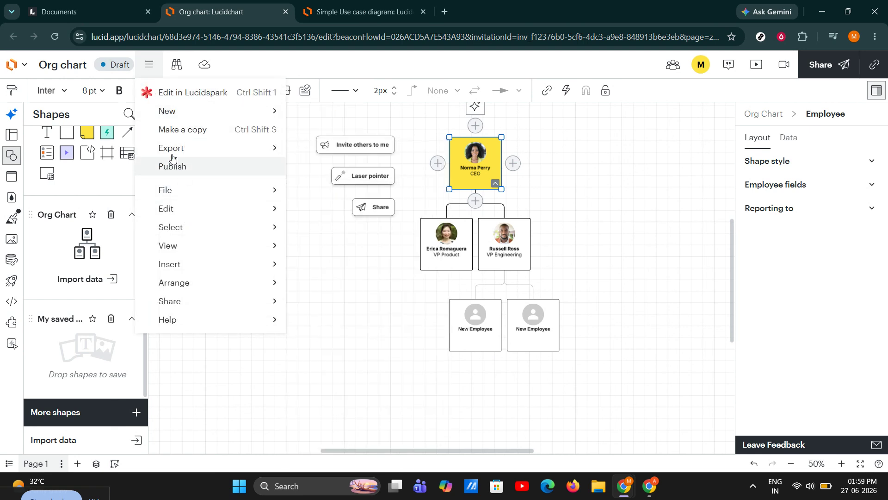
pyautogui.moveTo(222, 150)
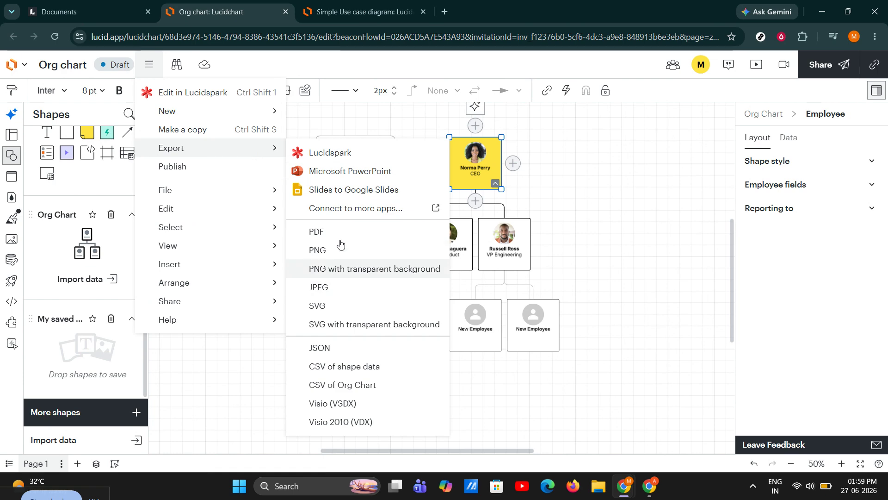
pyautogui.click(583, 189)
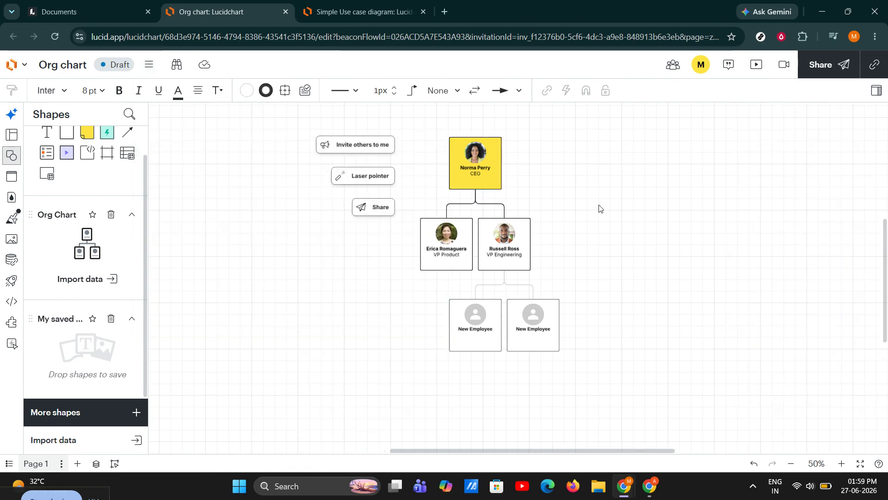